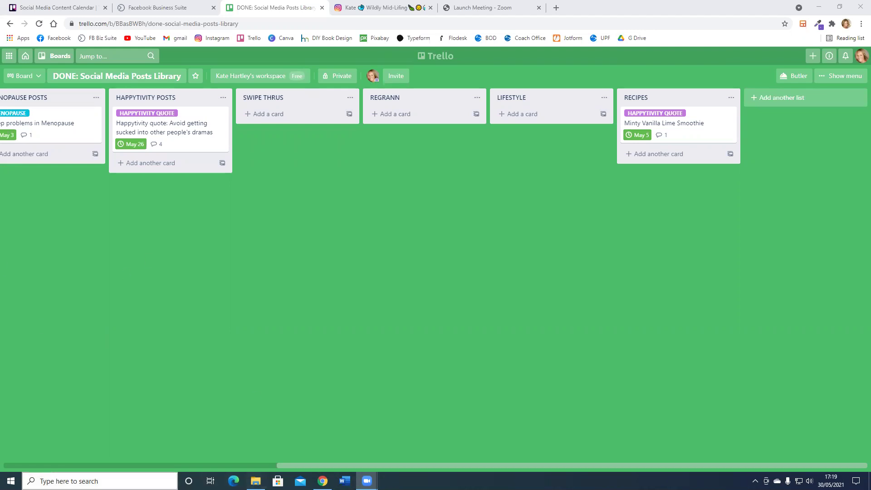
# Step: Switch to the Social Media Content Calendar board and look over DONE cards like 'Dance post #2'
pyautogui.click(76, 465)
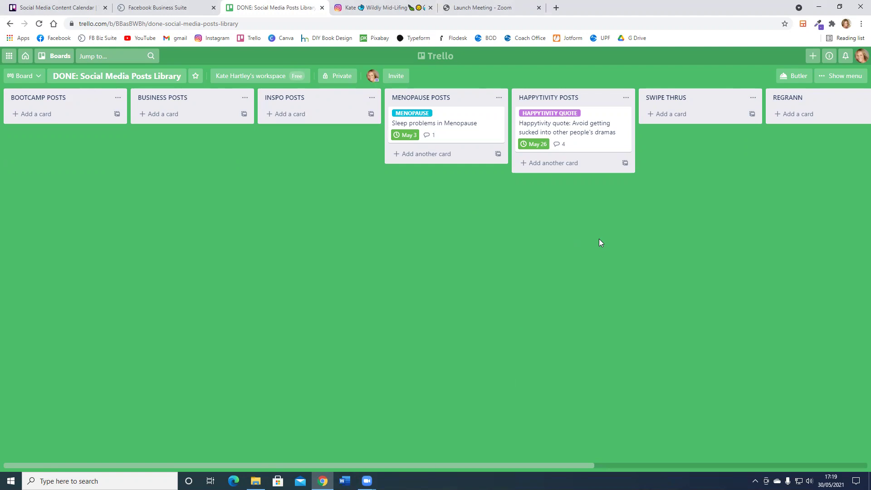
pyautogui.click(28, 8)
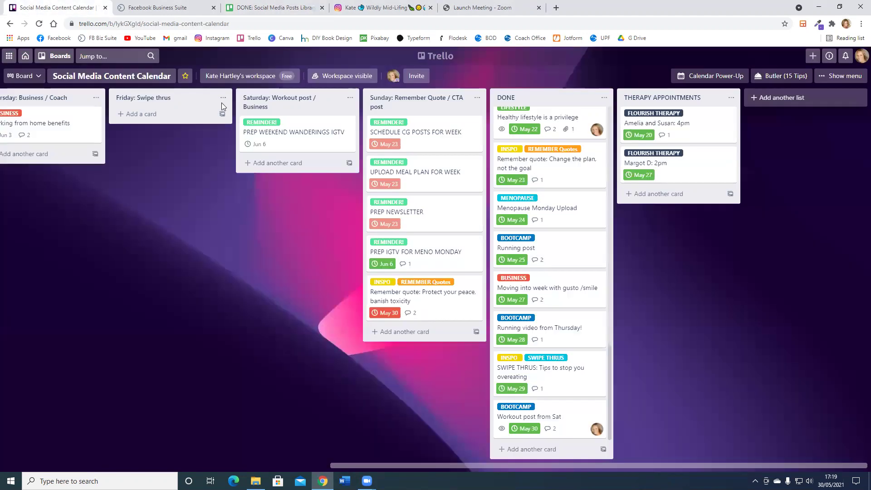
pyautogui.scroll(10, 551, 227)
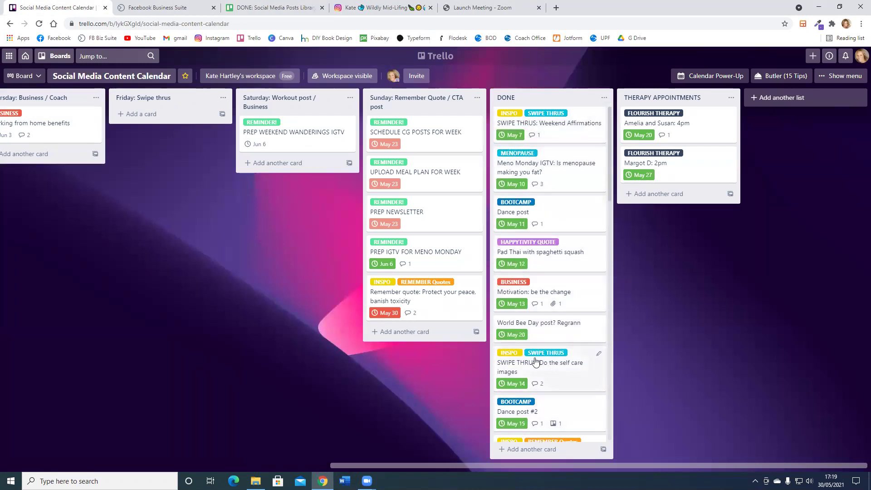
pyautogui.scroll(-6, 537, 346)
pyautogui.scroll(-4, 535, 342)
pyautogui.scroll(10, 550, 382)
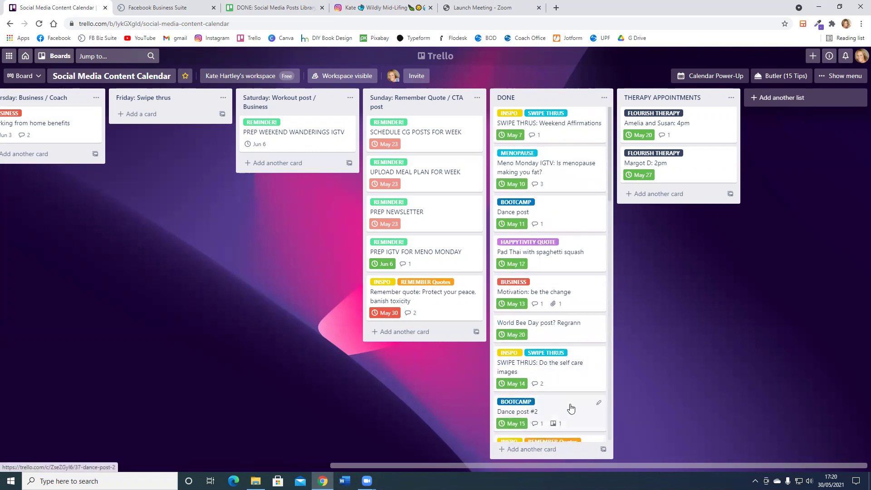
pyautogui.scroll(-2, 573, 412)
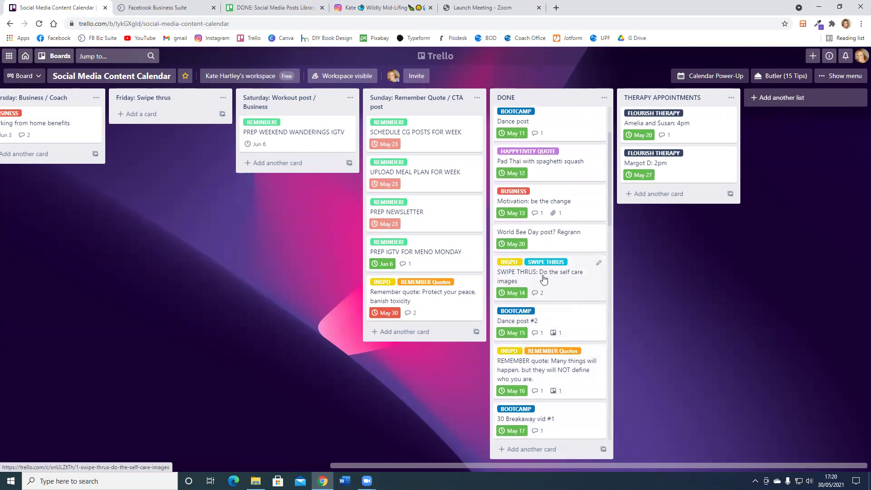
pyautogui.scroll(2, 544, 279)
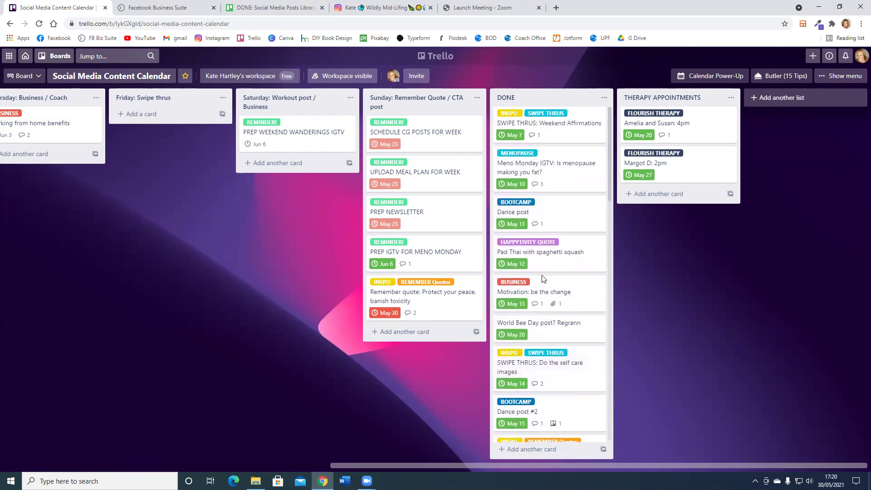
# Step: Move 'SWIPE THRUS: Weekend Affirmations' to the SWIPE THRUS list on DONE: Social Media Posts Library and verify it
pyautogui.click(563, 129)
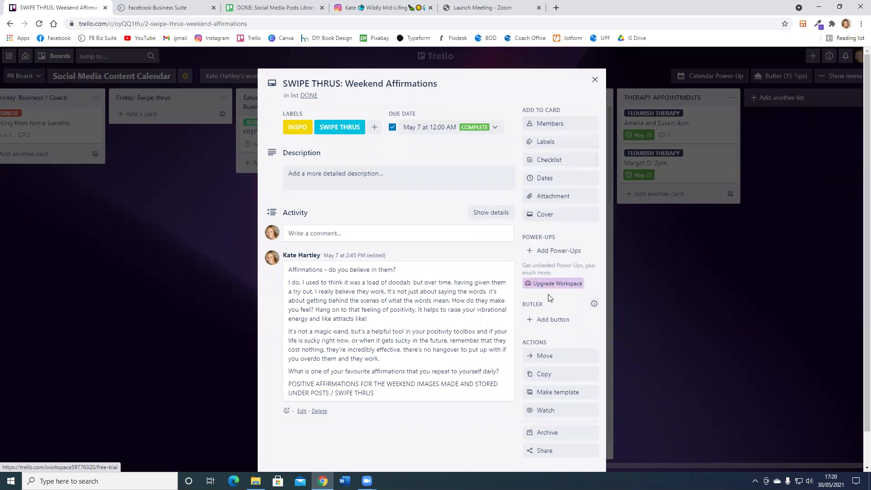
pyautogui.click(545, 358)
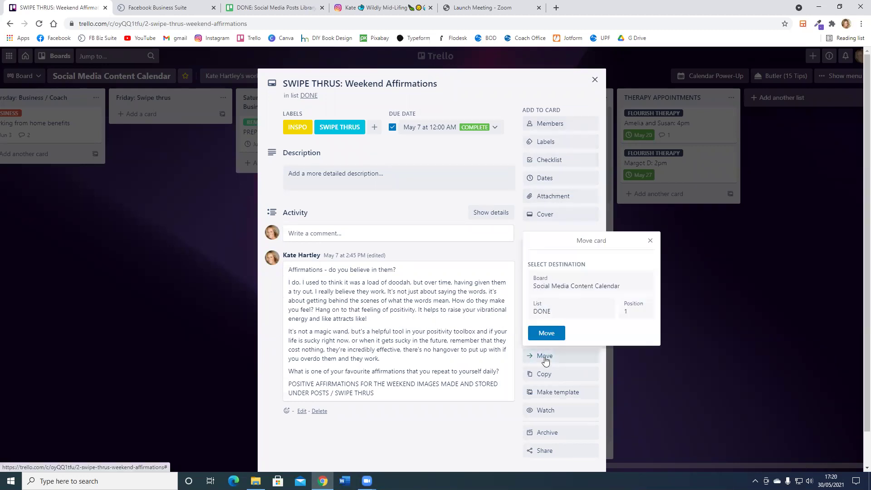
pyautogui.click(549, 286)
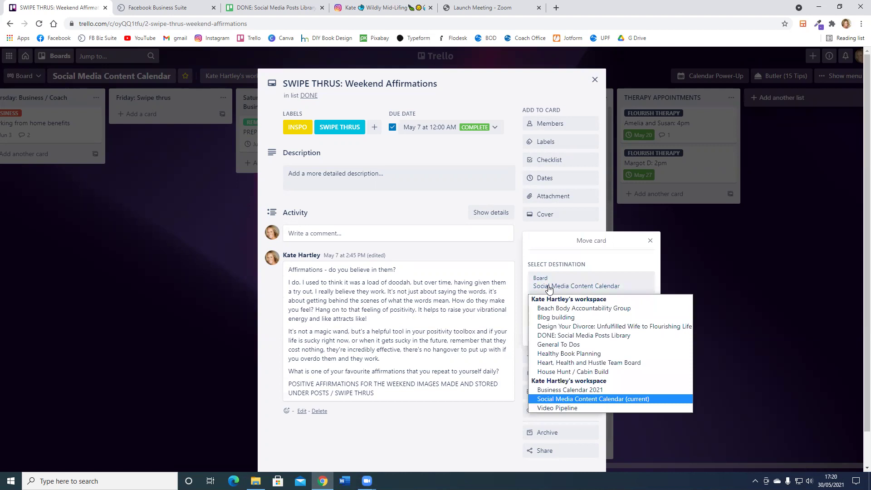
pyautogui.click(548, 336)
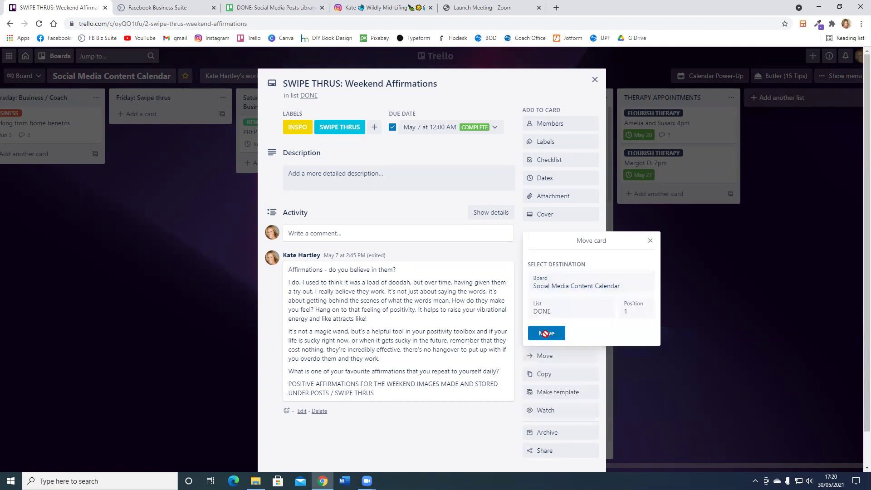
pyautogui.click(557, 313)
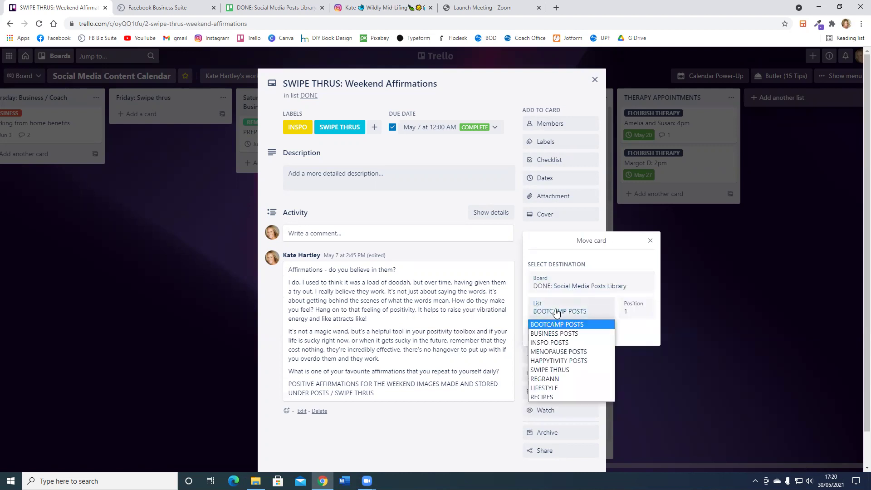
pyautogui.click(543, 372)
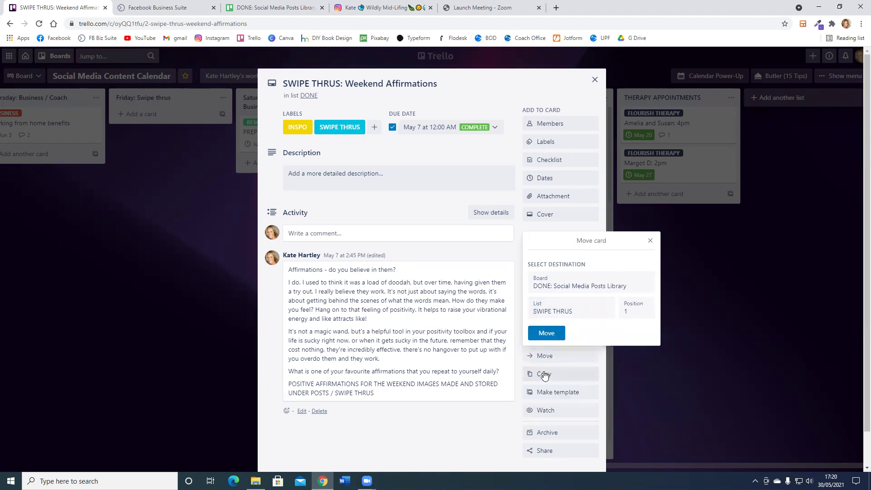
pyautogui.click(545, 337)
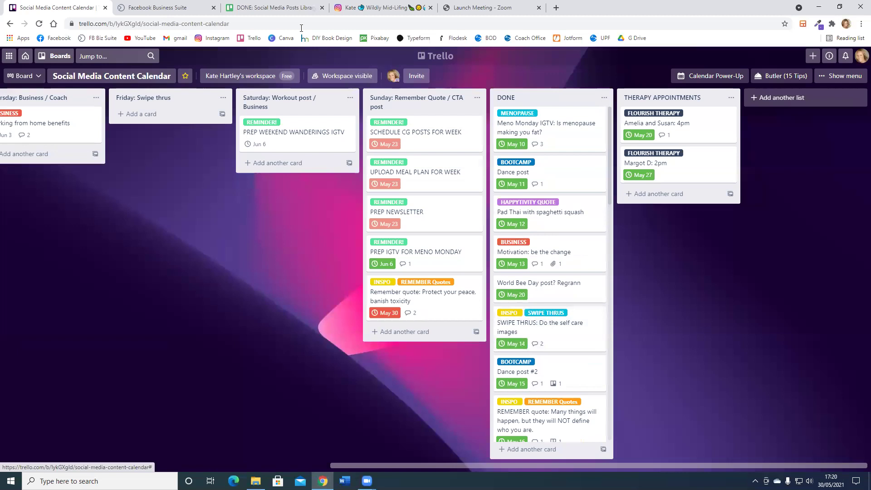
pyautogui.click(272, 8)
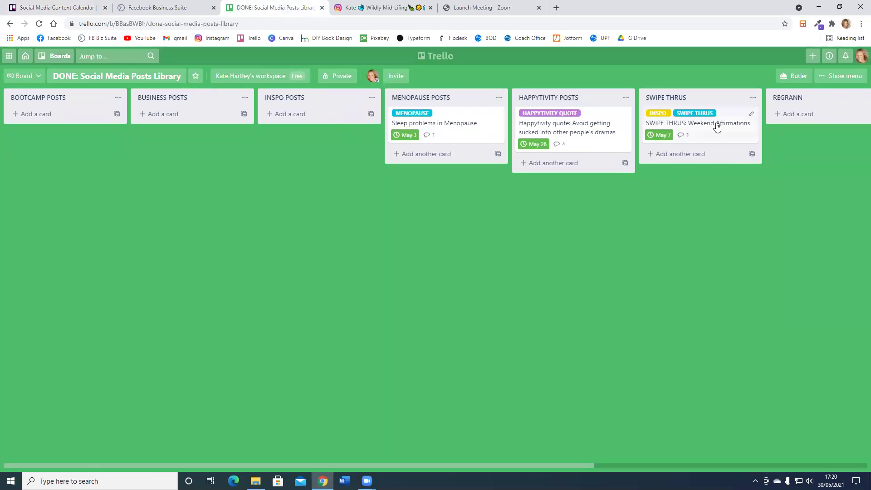
# Step: Back on the Content Calendar, move 'SWIPE THRUS: Do the self care images' to the Posts Library's SWIPE THRUS list
pyautogui.click(58, 8)
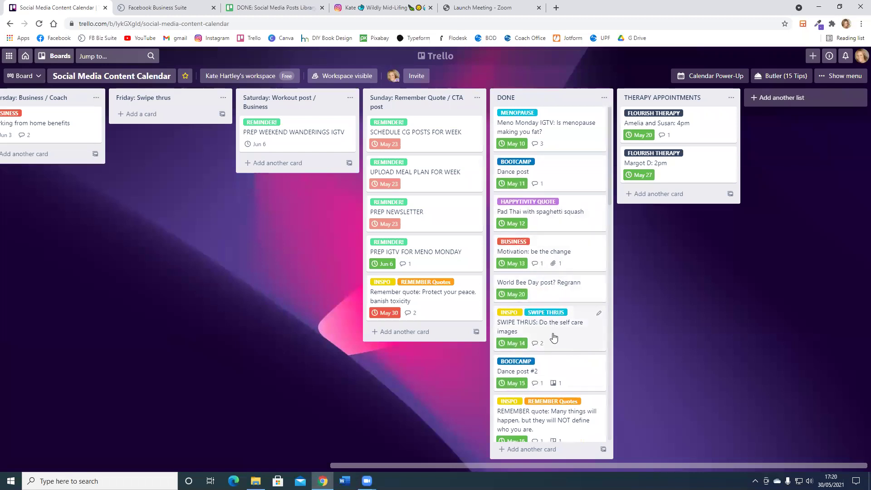
pyautogui.scroll(-1, 554, 334)
pyautogui.scroll(1, 555, 335)
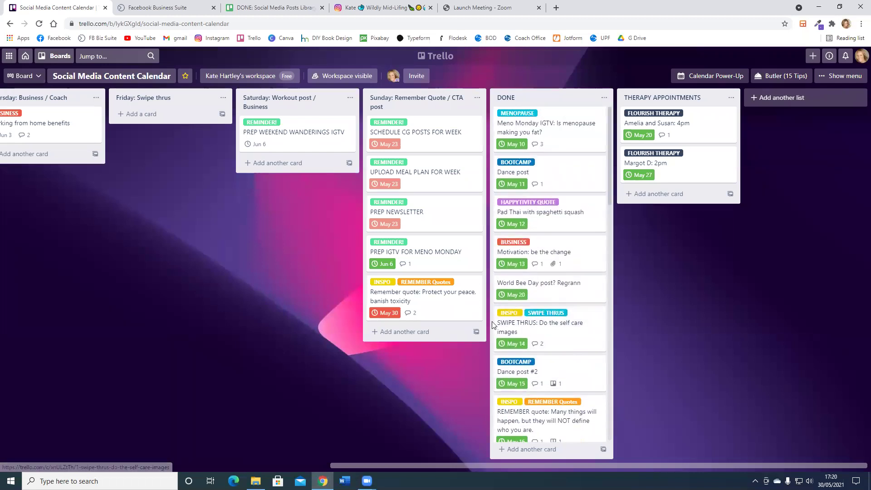
pyautogui.click(546, 328)
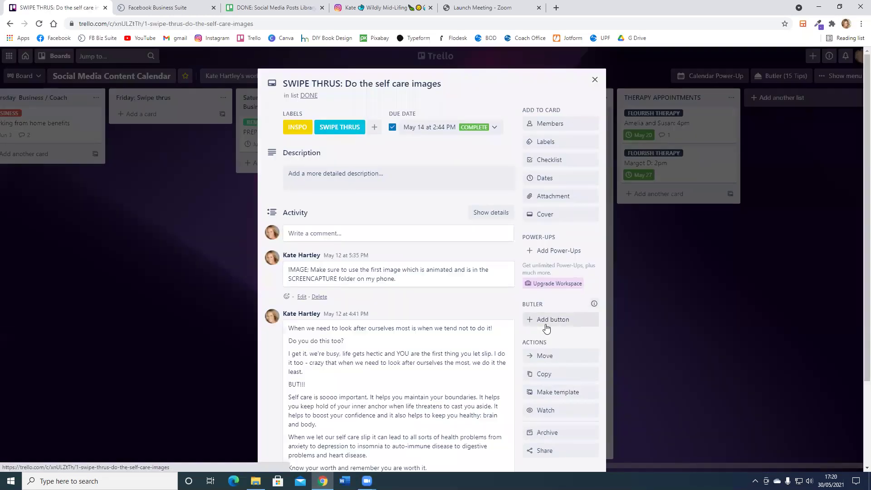
pyautogui.scroll(-3, 499, 336)
pyautogui.scroll(3, 391, 345)
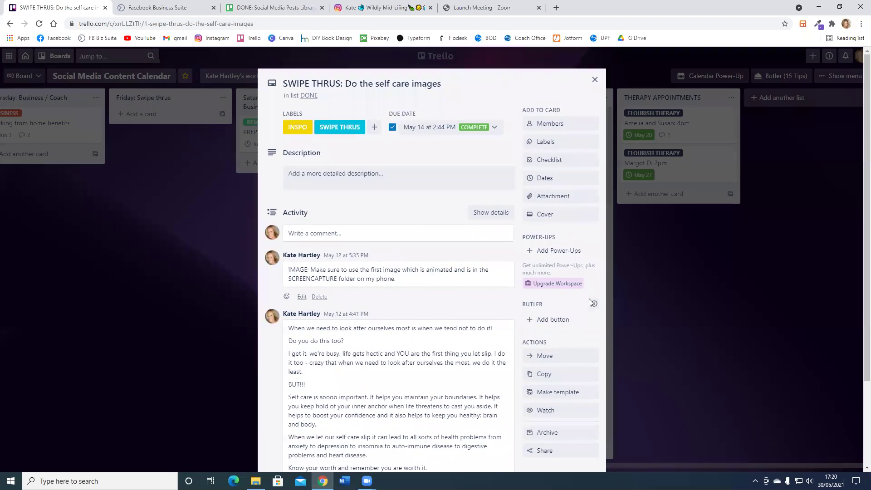
pyautogui.click(562, 355)
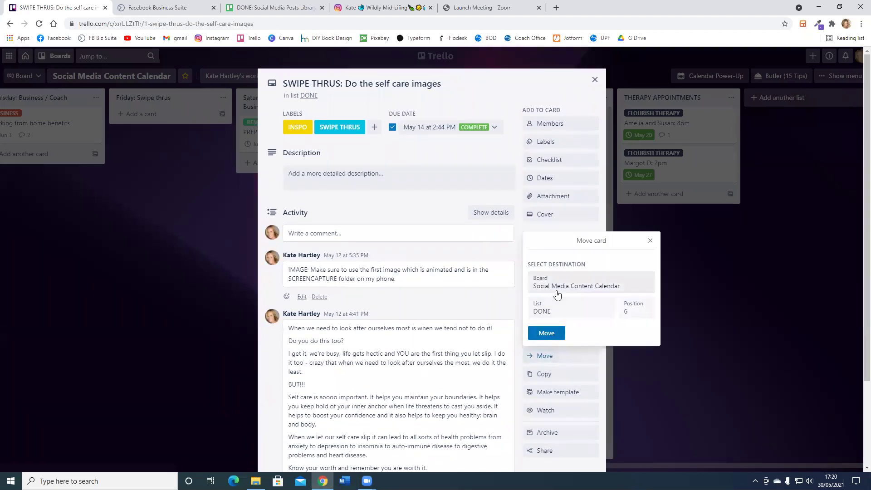
pyautogui.click(557, 290)
pyautogui.click(556, 335)
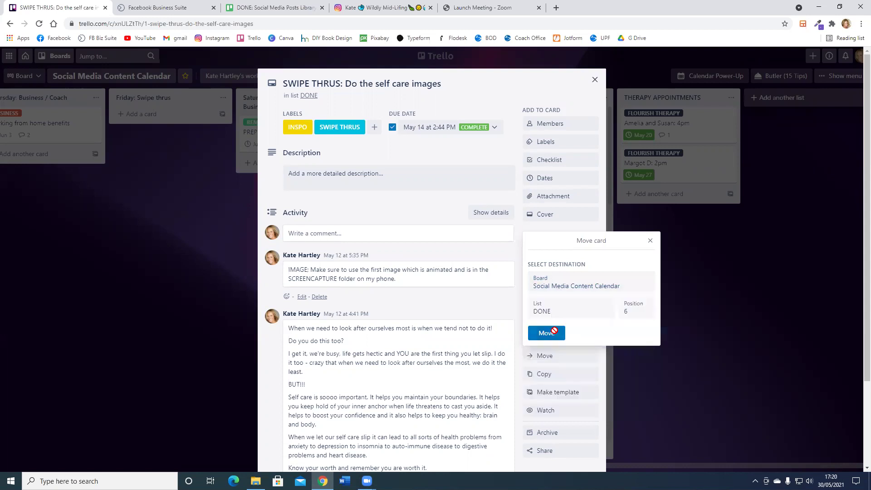
pyautogui.click(553, 313)
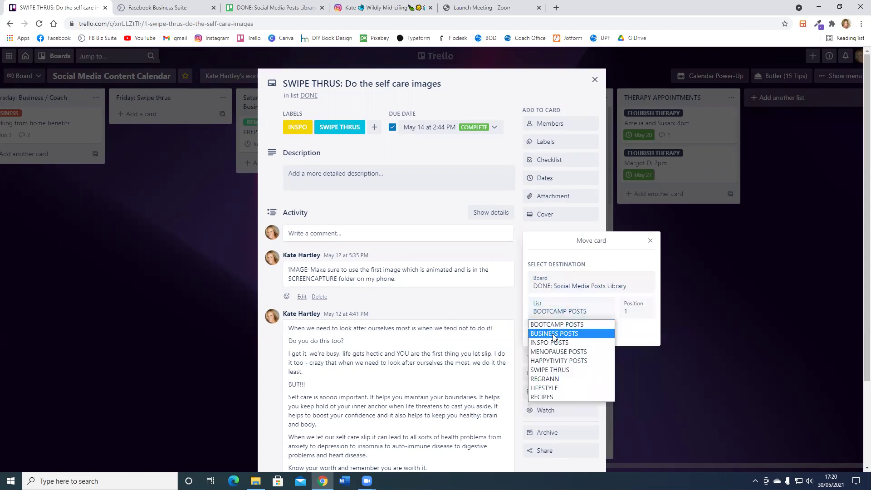
pyautogui.click(551, 370)
pyautogui.click(555, 340)
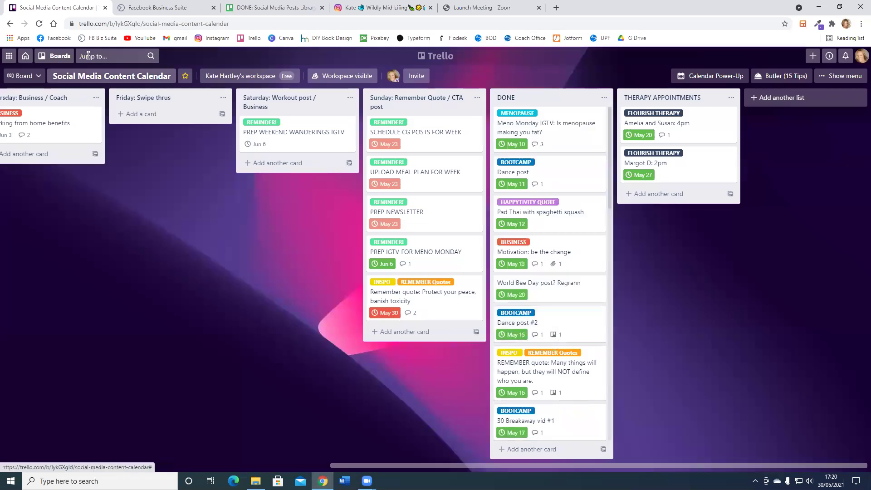
# Step: Switch to the Posts Library board, showing Weekend Affirmations and Do the self care images in SWIPE THRUS
pyautogui.click(249, 13)
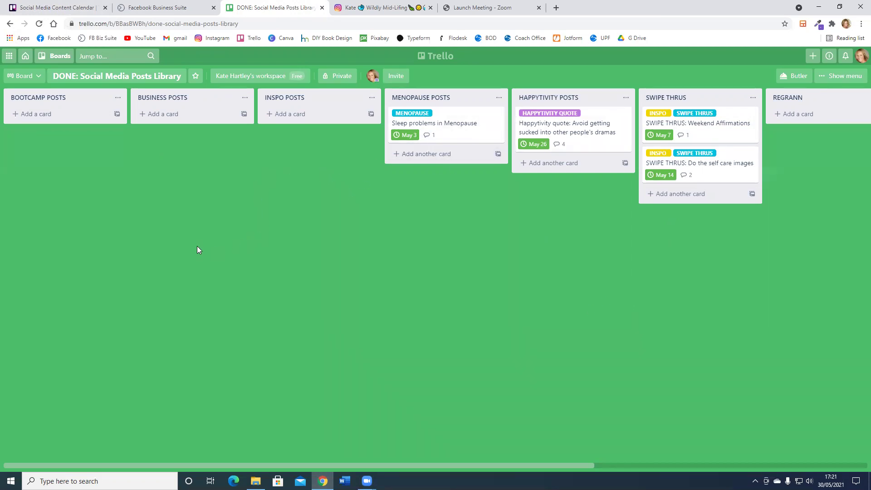
pyautogui.click(54, 7)
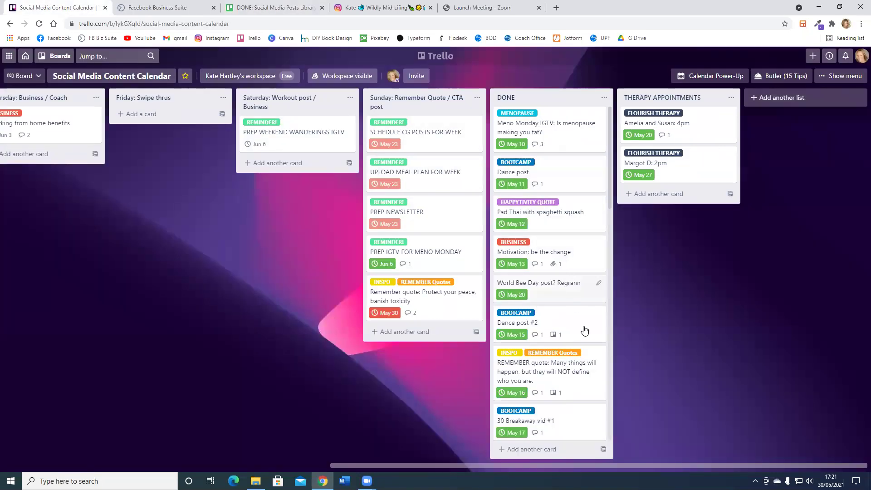
pyautogui.click(553, 256)
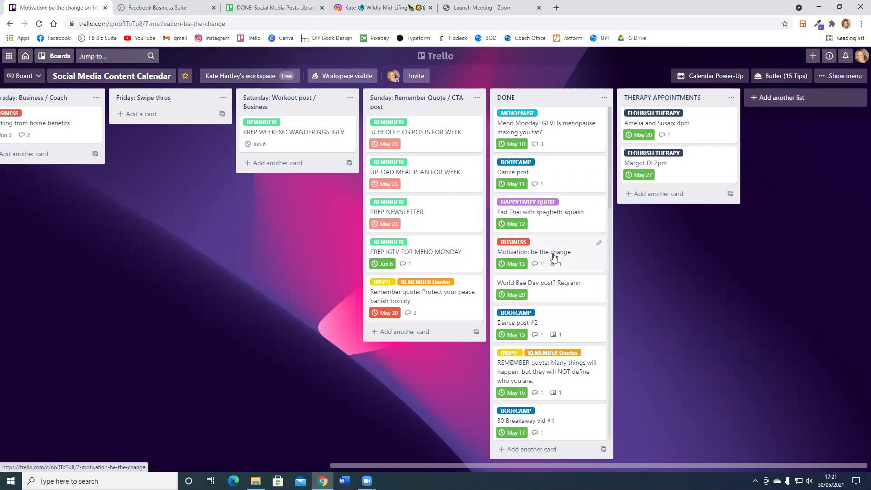
pyautogui.scroll(-6, 452, 416)
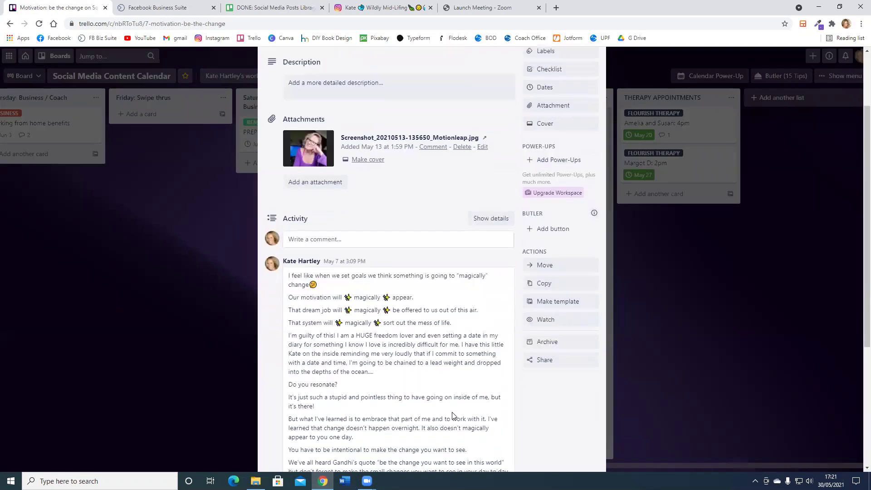
pyautogui.scroll(6, 452, 413)
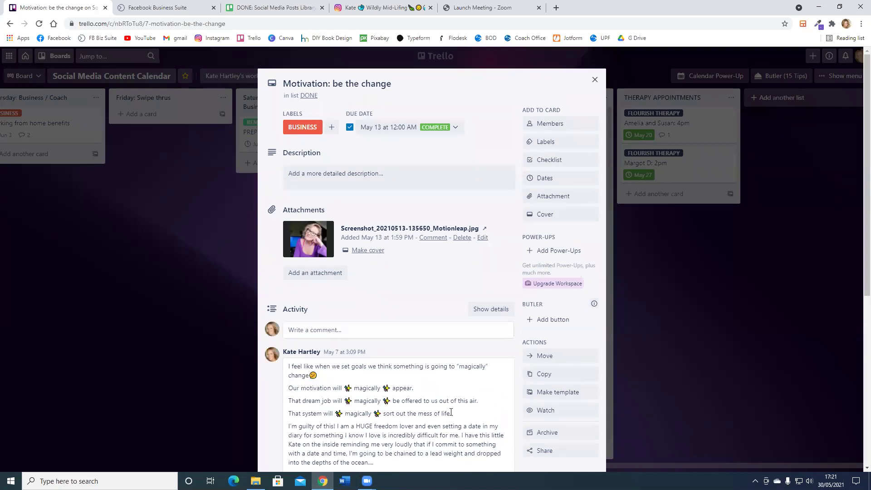
pyautogui.click(136, 335)
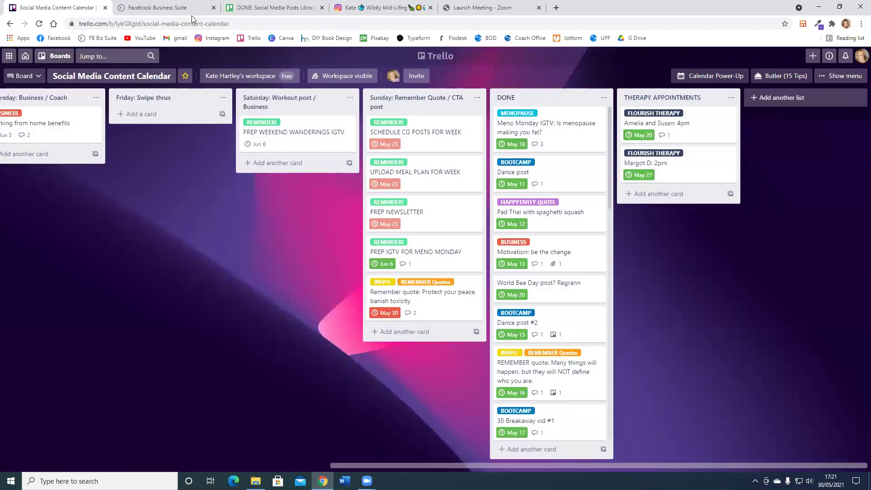
pyautogui.click(251, 5)
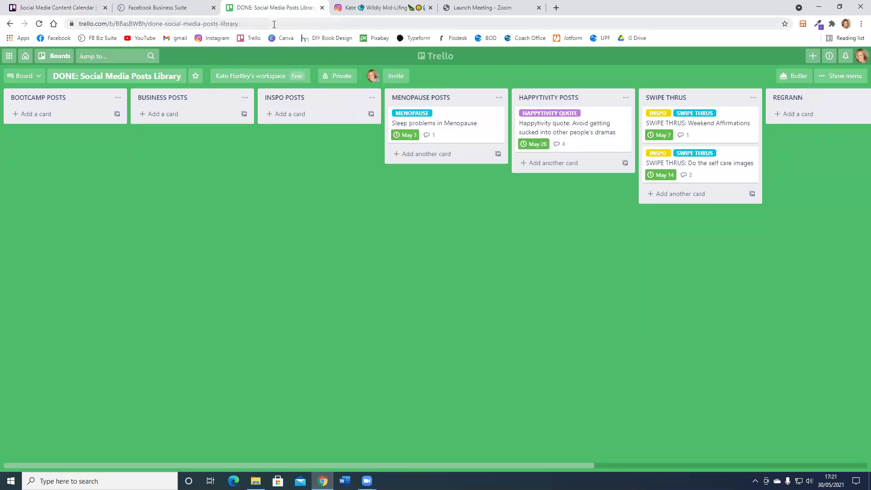
# Step: Create a card titled 'Be the change' in BUSINESS POSTS and open its details
pyautogui.click(168, 113)
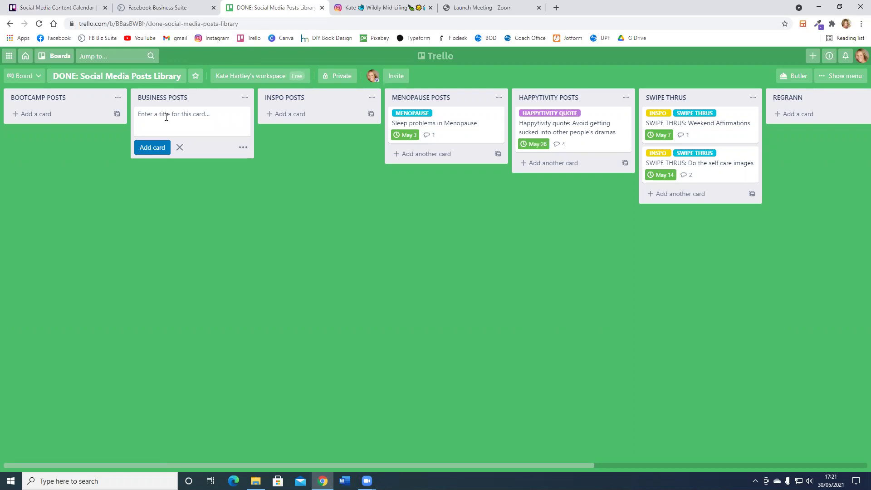
pyautogui.write('Be the change')
pyautogui.press('Return')
pyautogui.click(166, 117)
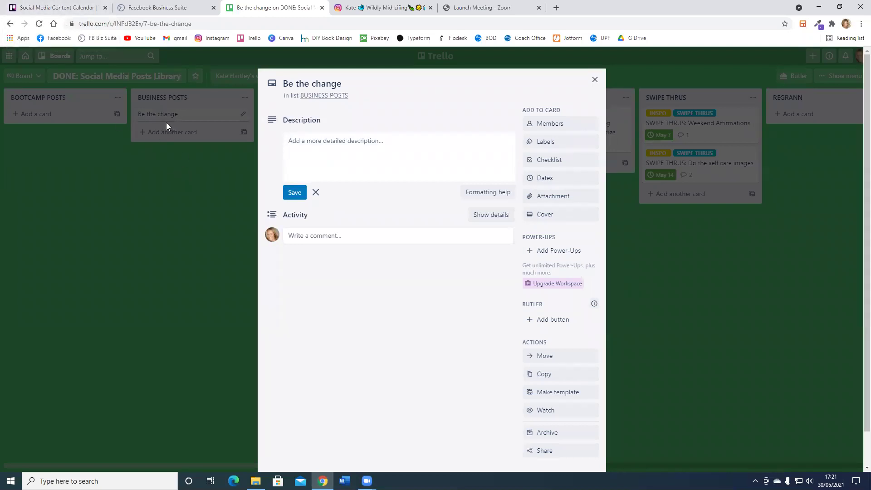
# Step: Attach the 'Motivation: be the change' Trello card to 'Be the change', then open the linked card
pyautogui.click(545, 200)
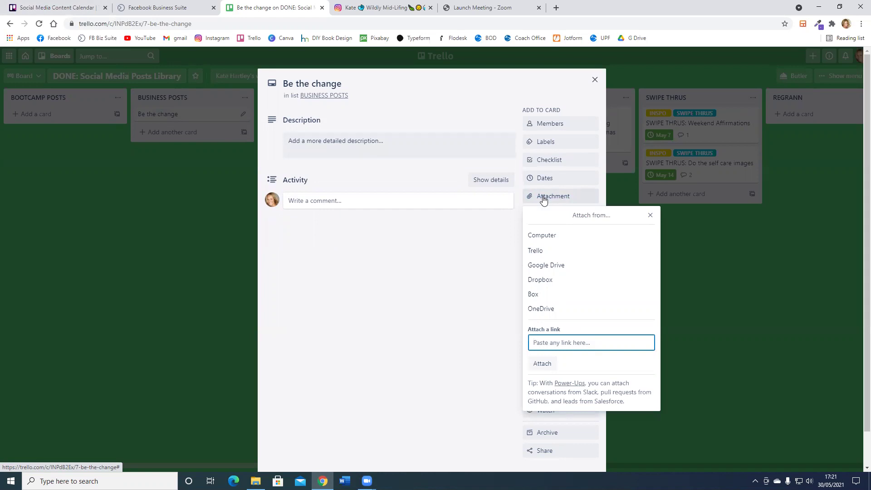
pyautogui.click(536, 250)
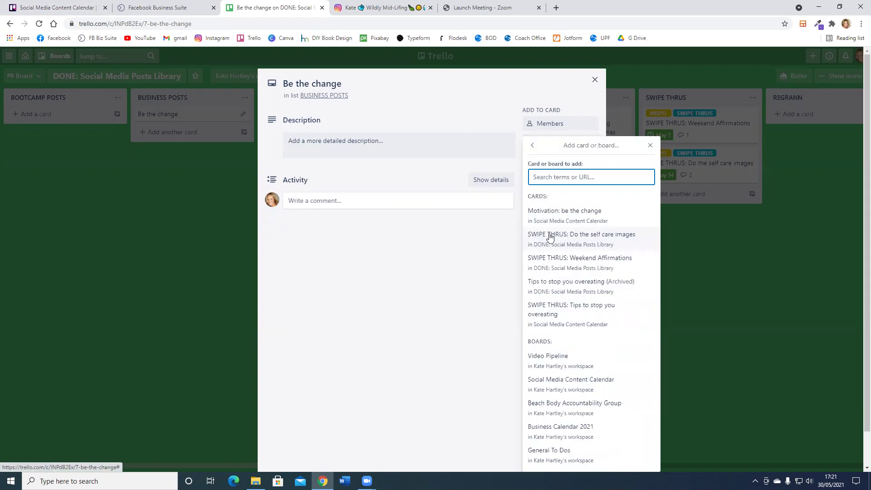
pyautogui.click(565, 214)
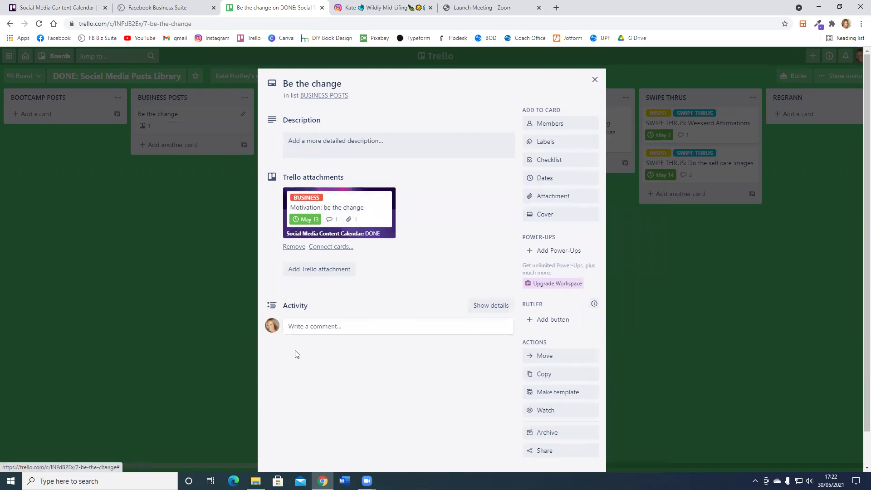
pyautogui.click(338, 212)
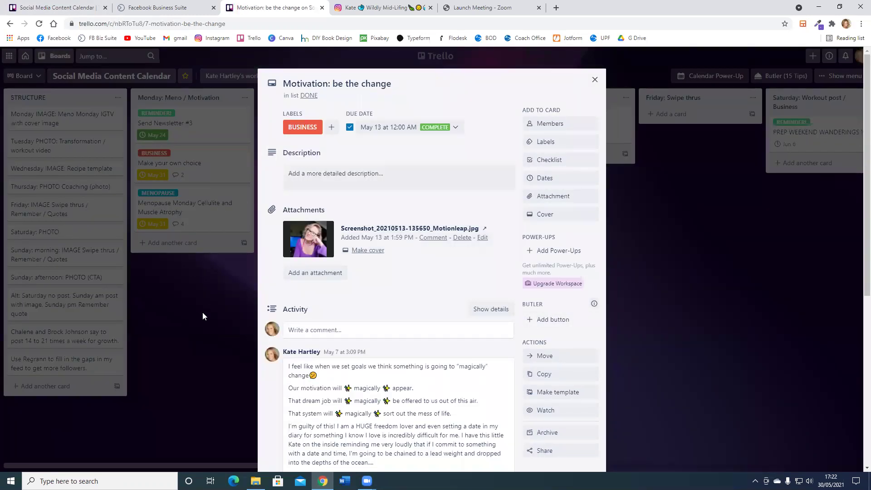
# Step: Close the 'Motivation: be the change' card and scroll across the Content Calendar's weekday lists
pyautogui.click(215, 329)
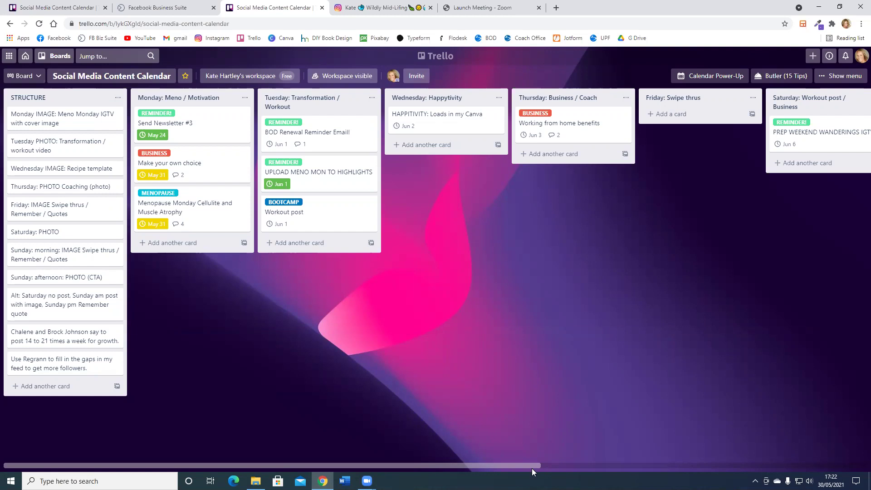
pyautogui.moveTo(532, 464); pyautogui.dragTo(637, 457)
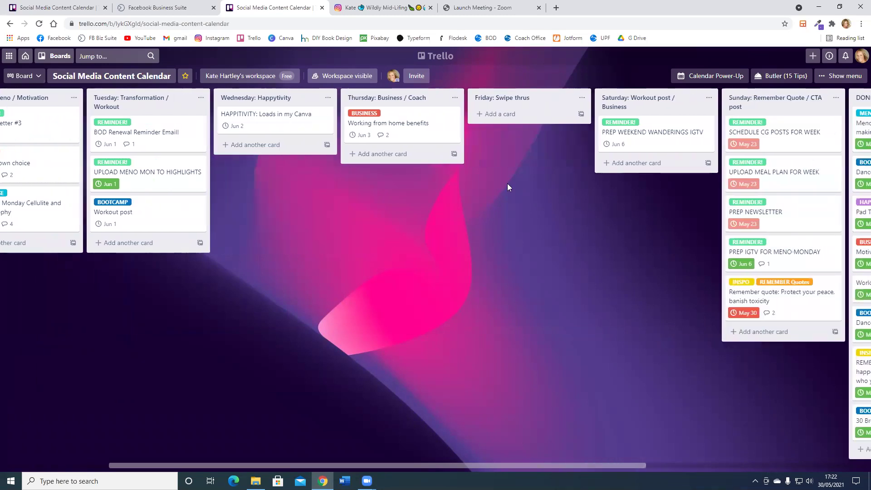